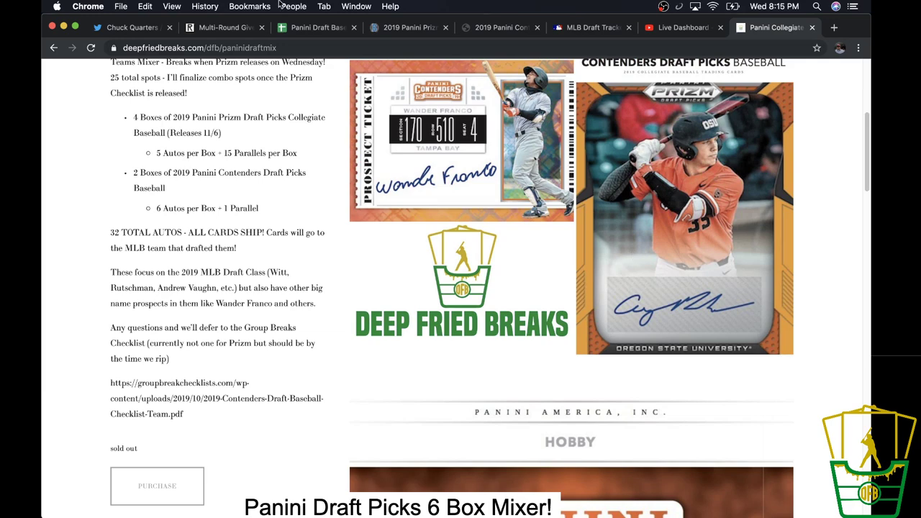
# - Scroll back to the top of the $29.00 Panini Collegiate Draft Picks 6 Box Mixer page, then open a new tab
pyautogui.scroll(5, 323, 457)
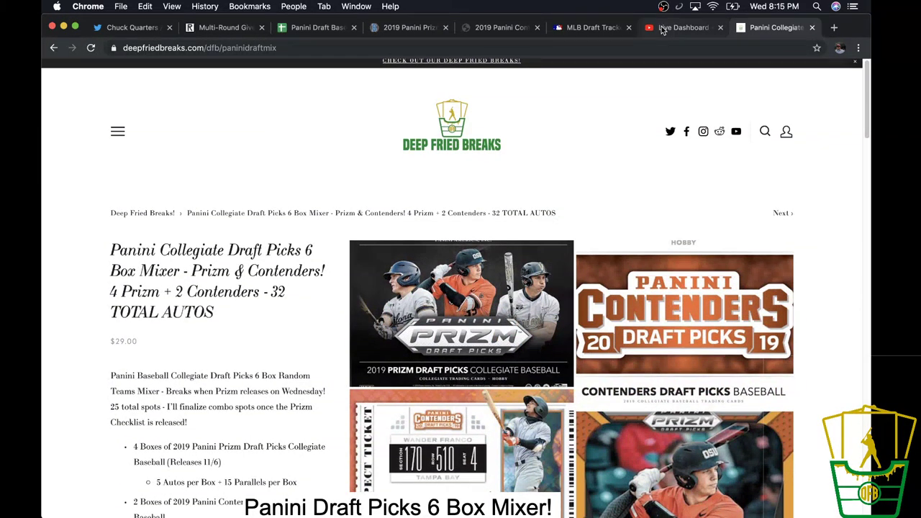
pyautogui.press('super+t')
# - Open your YouTube channel's live Panini Draft Picks 6 Box Mixer! stream, then view the Contenders checklist PDF
pyautogui.write('yo')
pyautogui.press('Return')
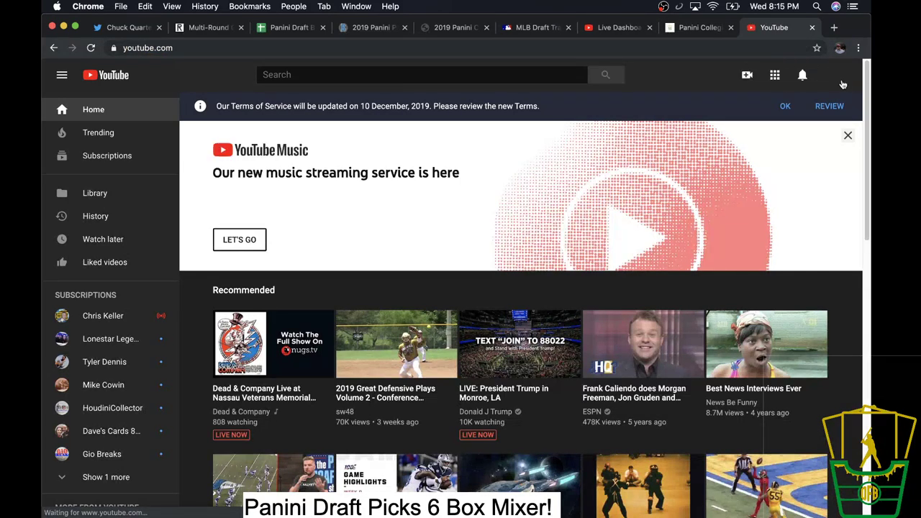
pyautogui.click(835, 74)
pyautogui.click(763, 159)
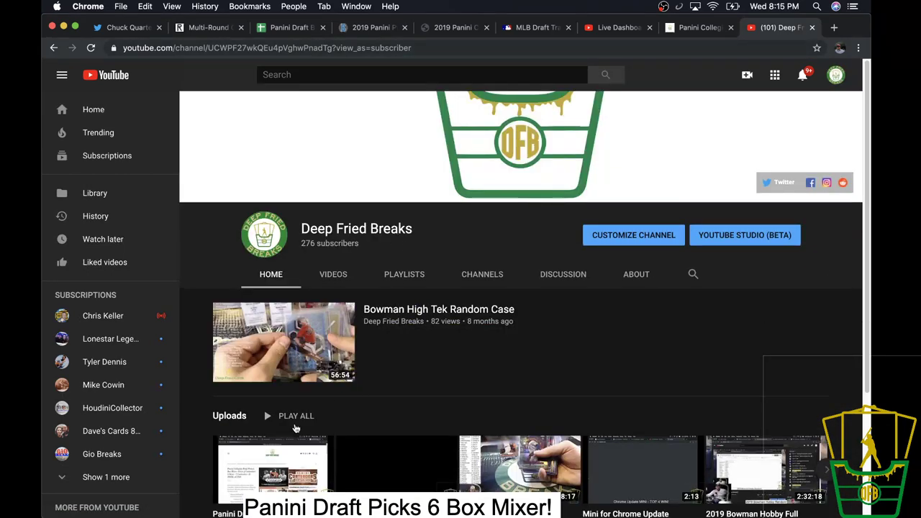
pyautogui.click(285, 445)
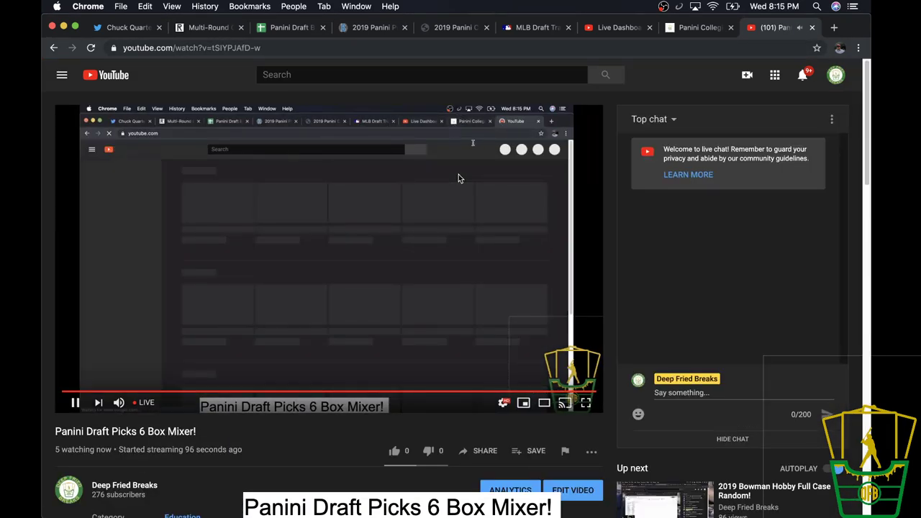
pyautogui.click(443, 32)
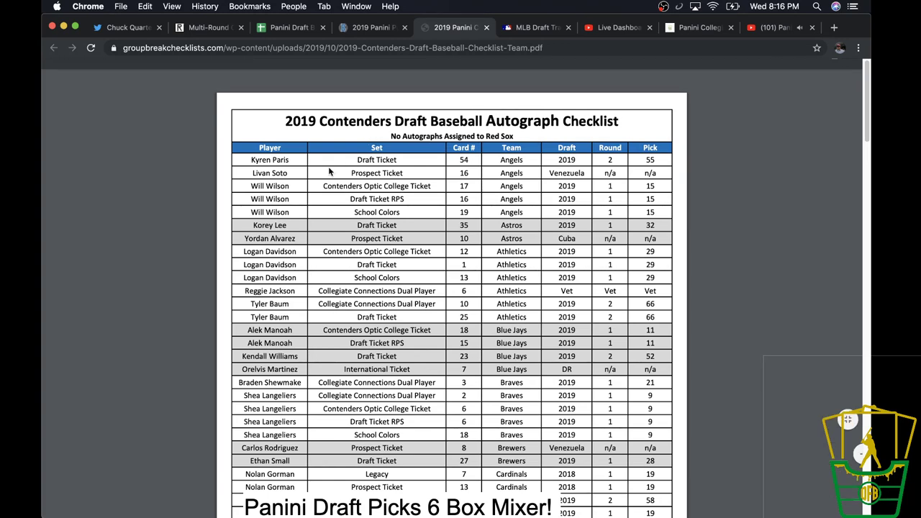
# - Clear the mixer heading from cell E4 of the Panini Draft Baseball Mixer sheet and dismiss the Facebook notification
pyautogui.click(209, 28)
pyautogui.click(288, 27)
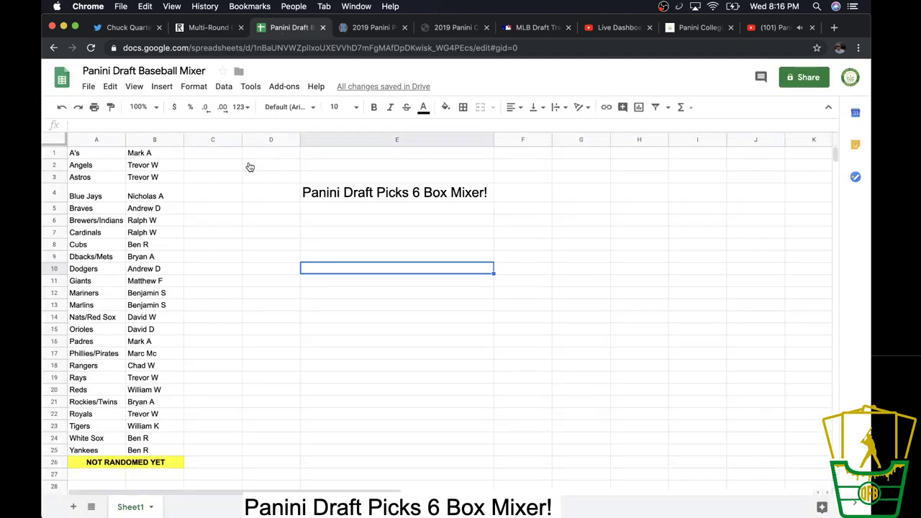
pyautogui.click(436, 194)
pyautogui.press('Delete')
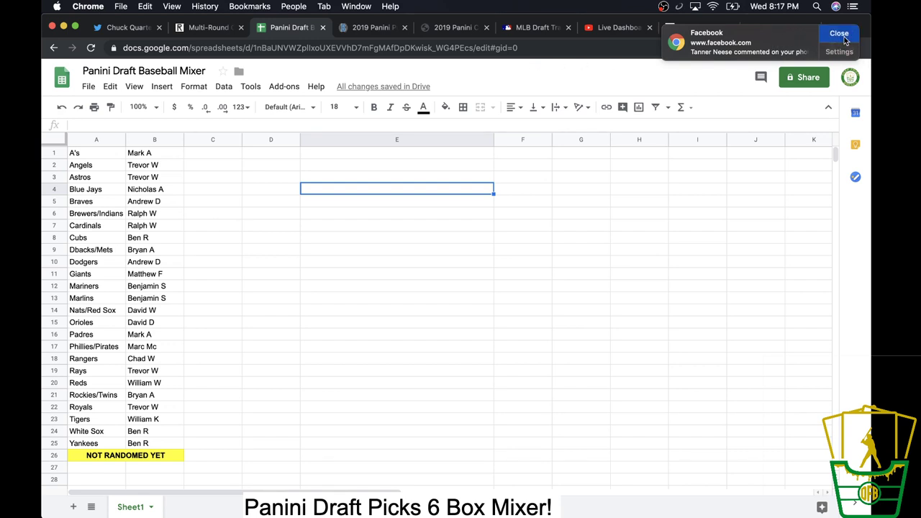
pyautogui.click(841, 33)
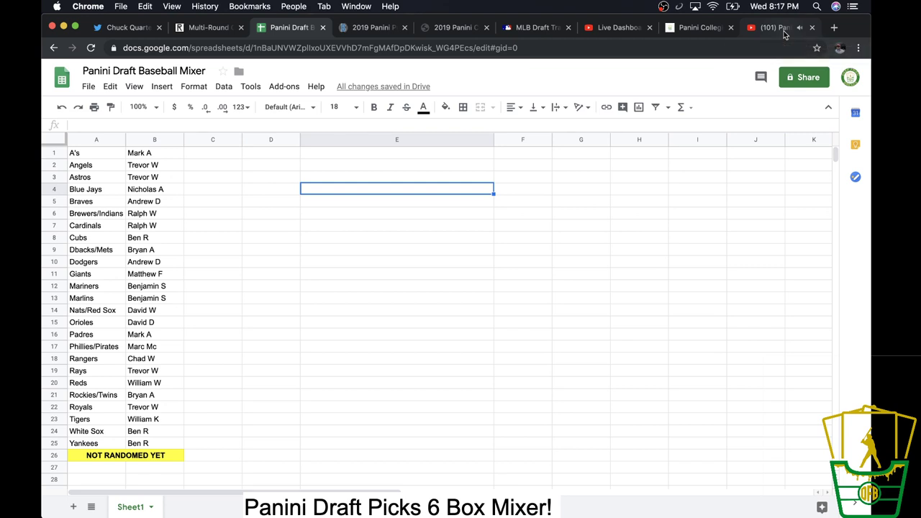
pyautogui.click(265, 323)
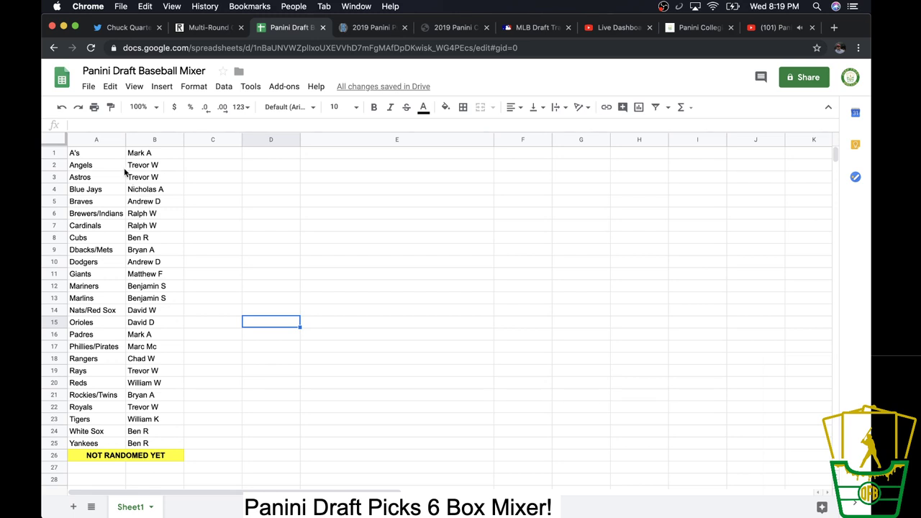
pyautogui.moveTo(108, 154); pyautogui.dragTo(97, 442)
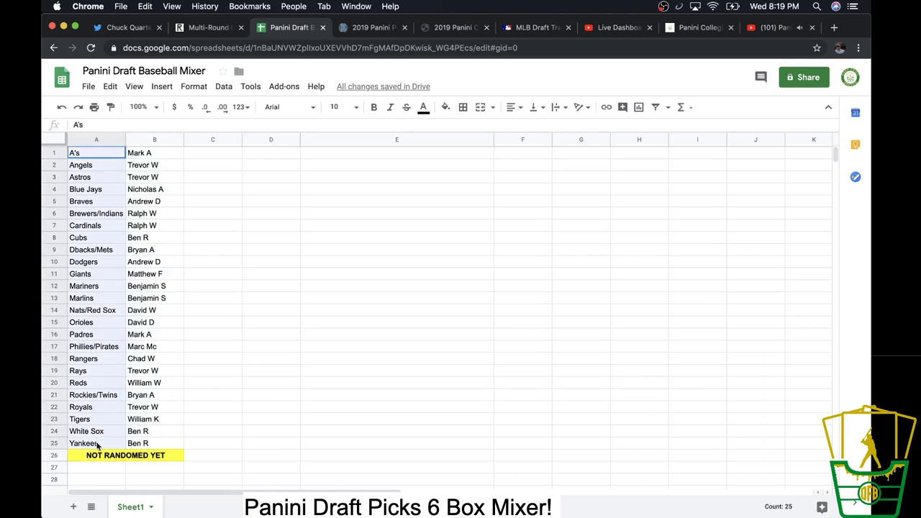
# - Create a RANDOM.ORG giveaway described 'Teams' with the 25 copied team names as entries
pyautogui.hotkey('ctrl', 'c')
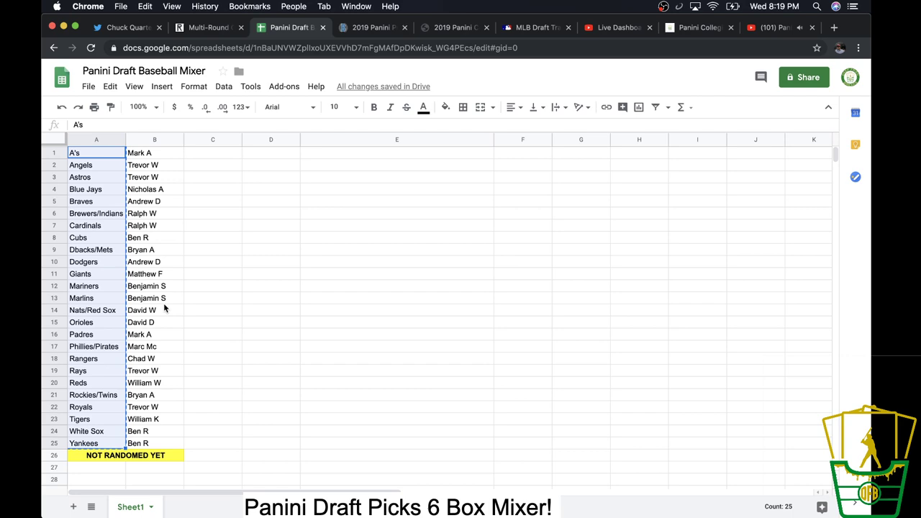
pyautogui.click(208, 27)
pyautogui.click(552, 376)
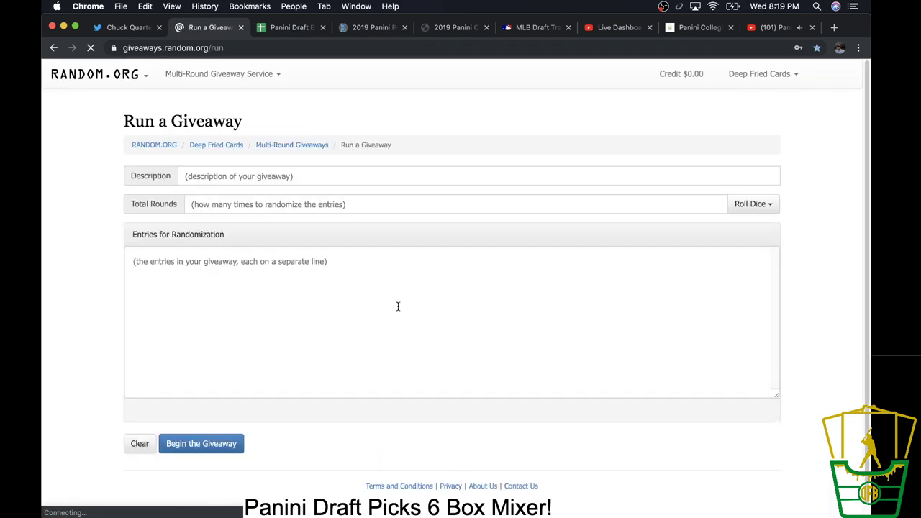
pyautogui.click(358, 176)
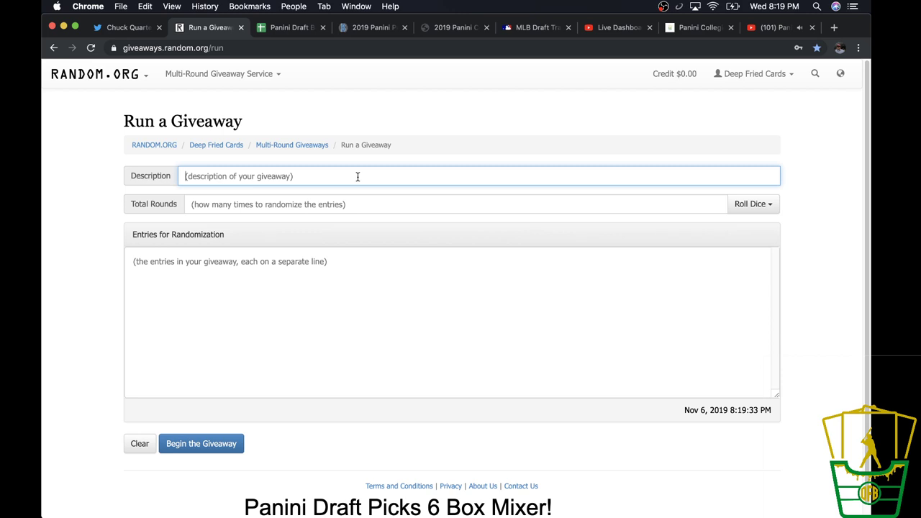
pyautogui.write('Teams')
pyautogui.press('Tab')
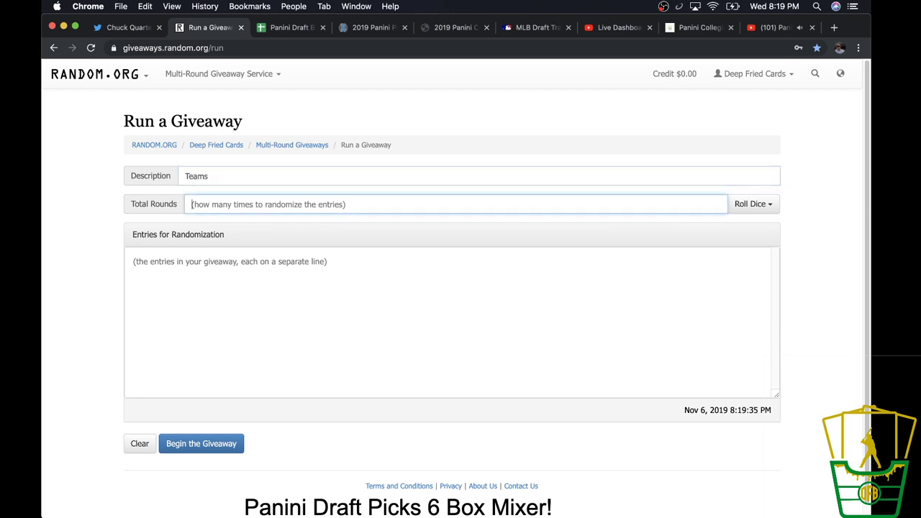
pyautogui.press('Tab')
pyautogui.press('Tab')
pyautogui.press('super+v')
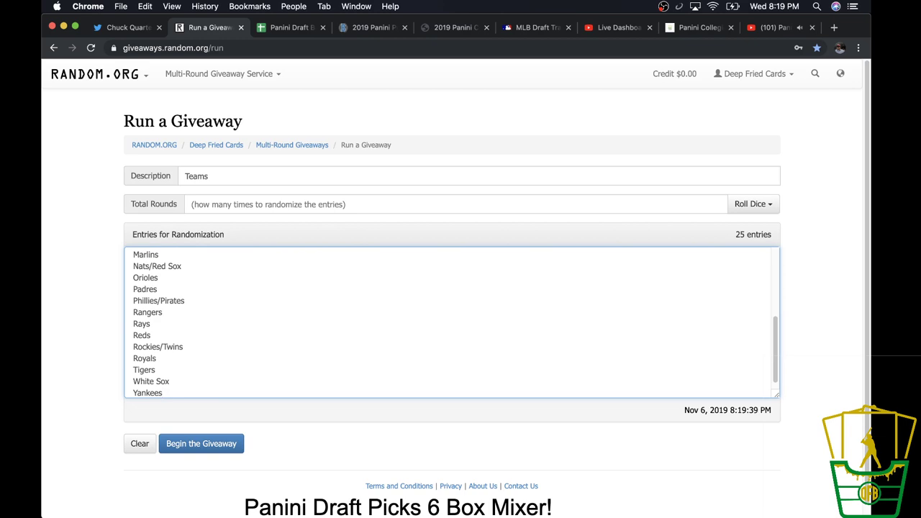
# - Set the rounds with a 2d6 dice roll (10) and begin the Teams giveaway
pyautogui.click(753, 204)
pyautogui.click(709, 227)
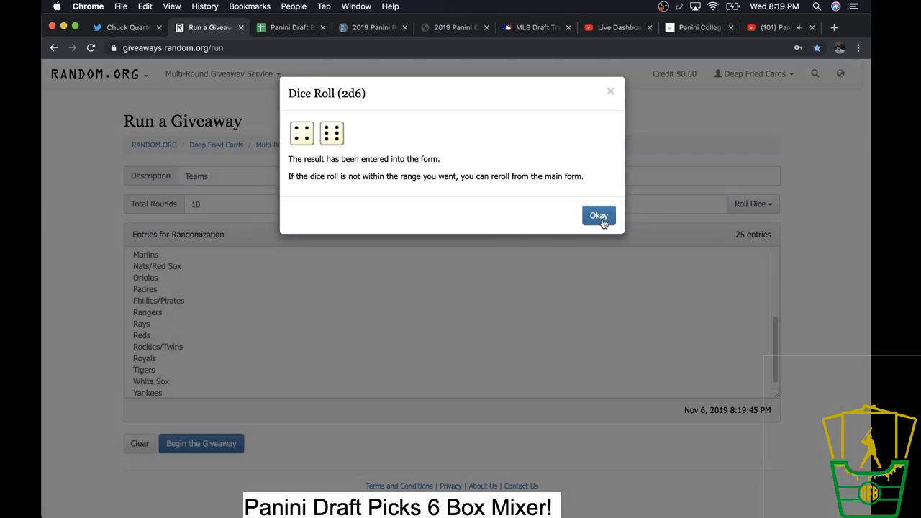
pyautogui.click(599, 216)
pyautogui.click(291, 28)
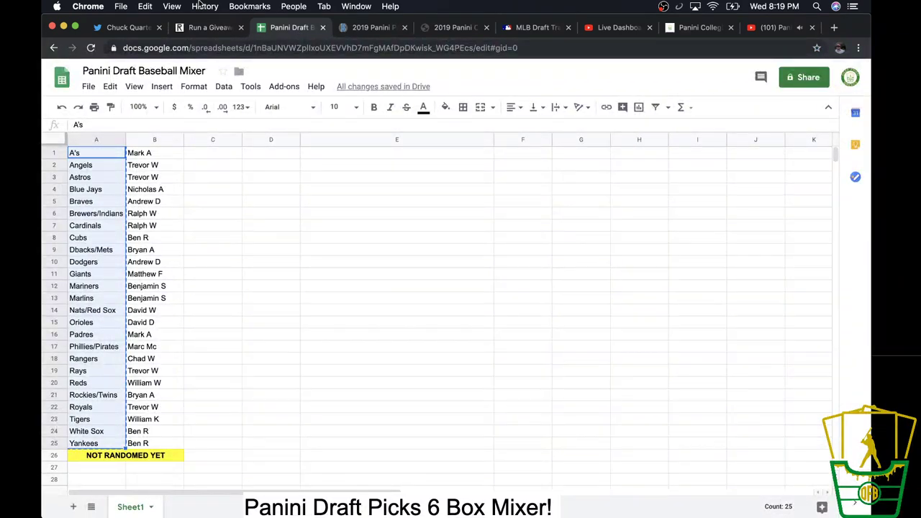
pyautogui.click(206, 28)
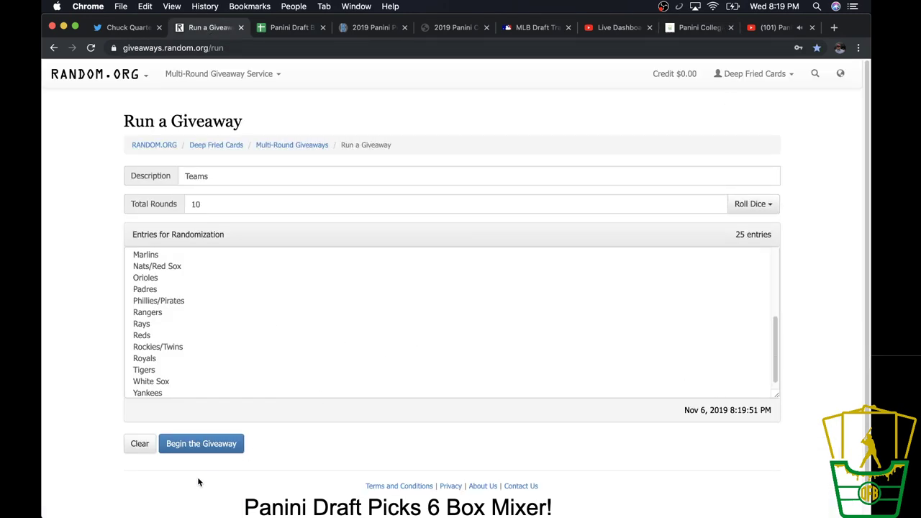
pyautogui.click(201, 443)
pyautogui.click(570, 216)
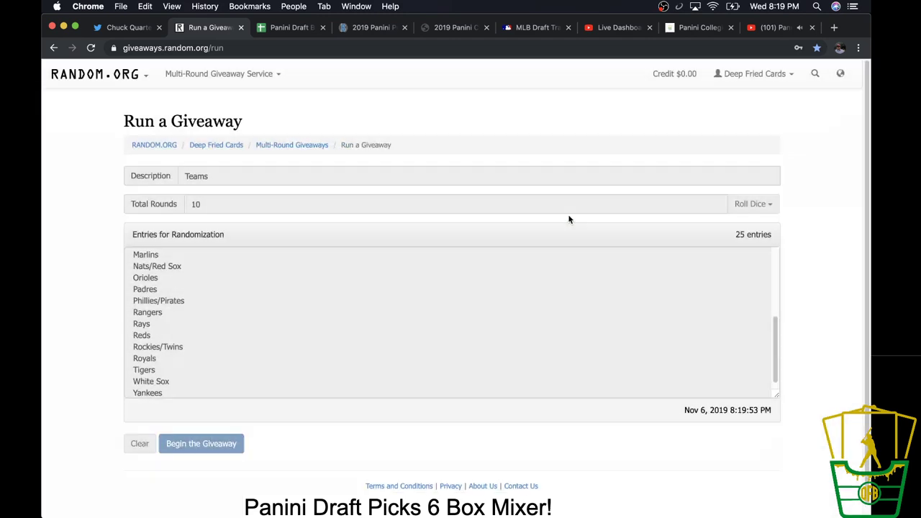
# - Run all ten Teams rounds to completion and select the final Round #10 team ranking
pyautogui.click(203, 446)
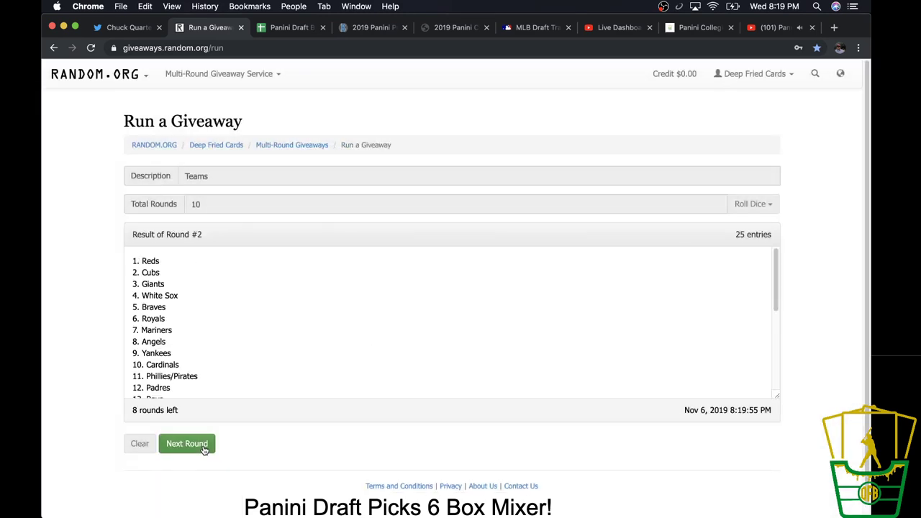
pyautogui.click(204, 446)
pyautogui.click(204, 446)
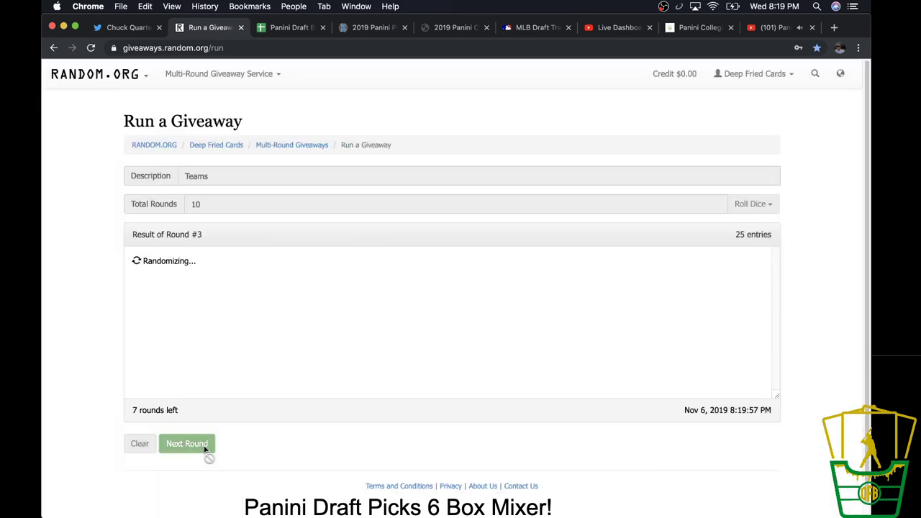
pyautogui.click(204, 447)
pyautogui.click(205, 447)
pyautogui.click(205, 446)
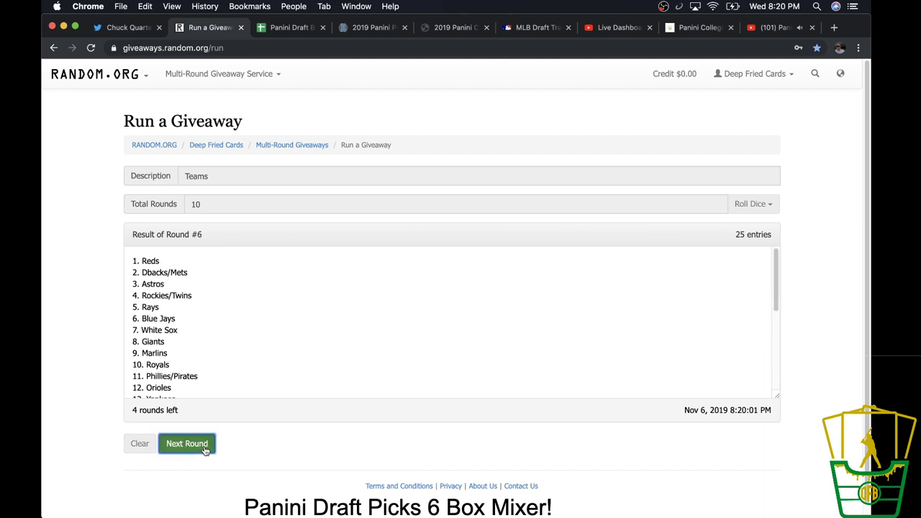
pyautogui.click(205, 447)
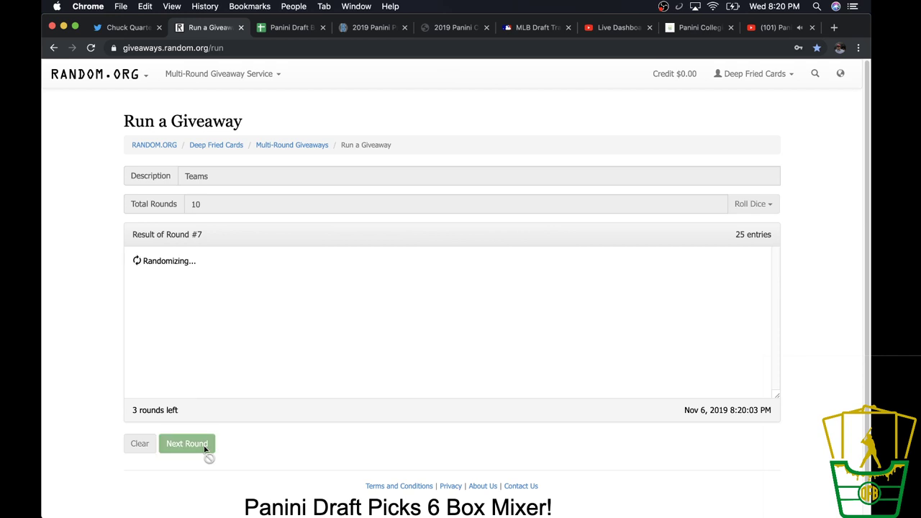
pyautogui.click(205, 447)
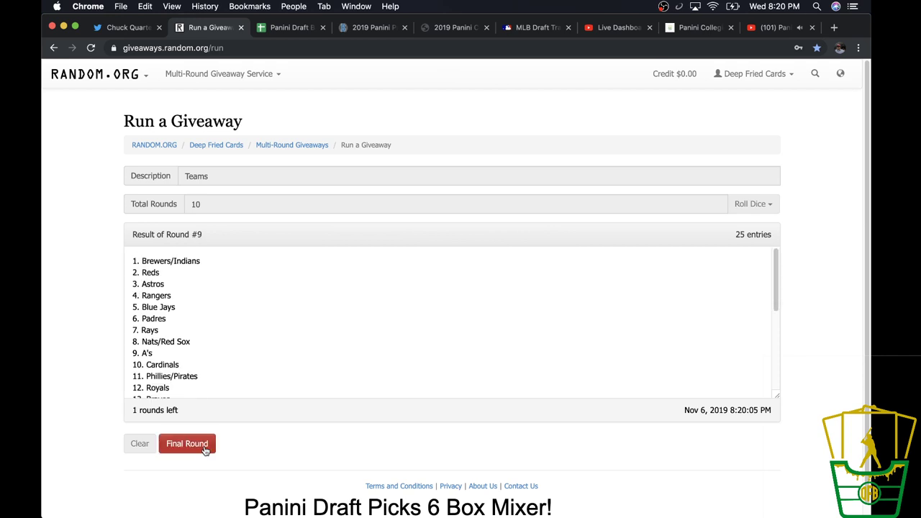
pyautogui.click(205, 447)
pyautogui.moveTo(132, 257); pyautogui.dragTo(144, 317)
pyautogui.rightClick(143, 314)
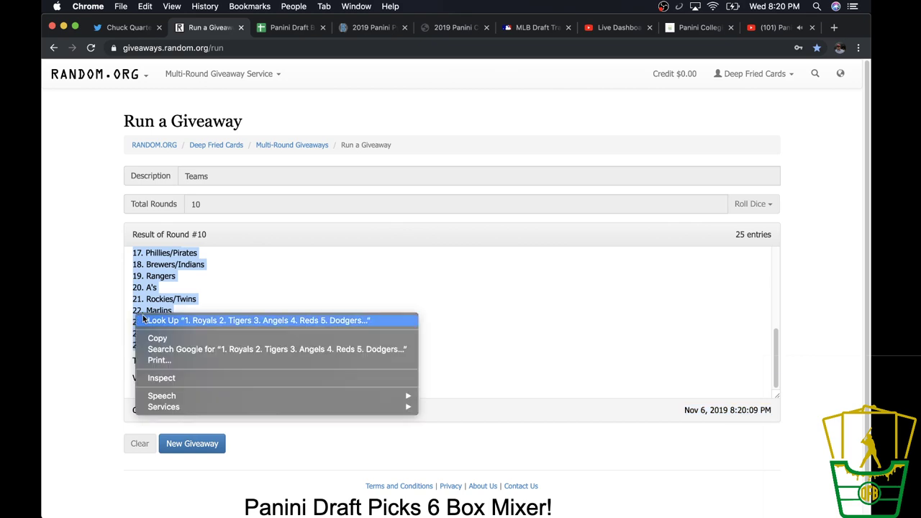
# - Paste the ranked team list into column A of a new Sheet2 and auto-fit the column
pyautogui.click(157, 338)
pyautogui.press('super+3')
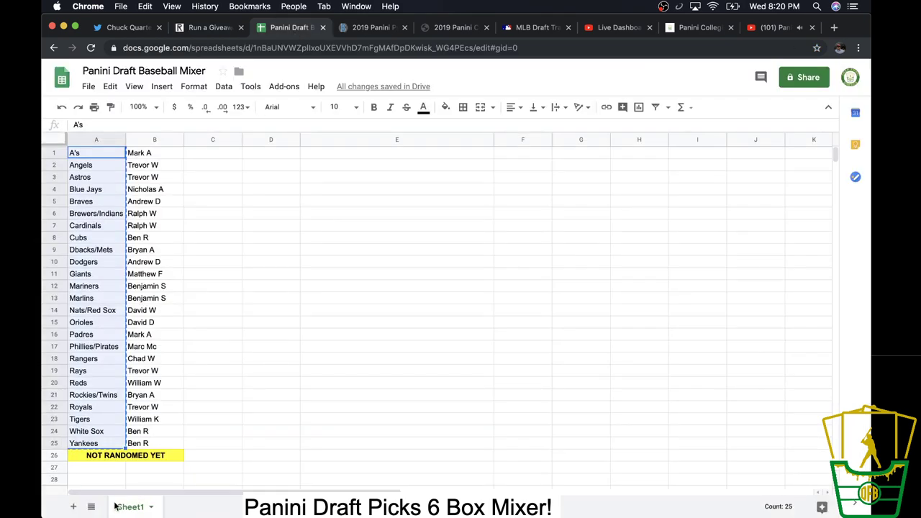
pyautogui.click(73, 506)
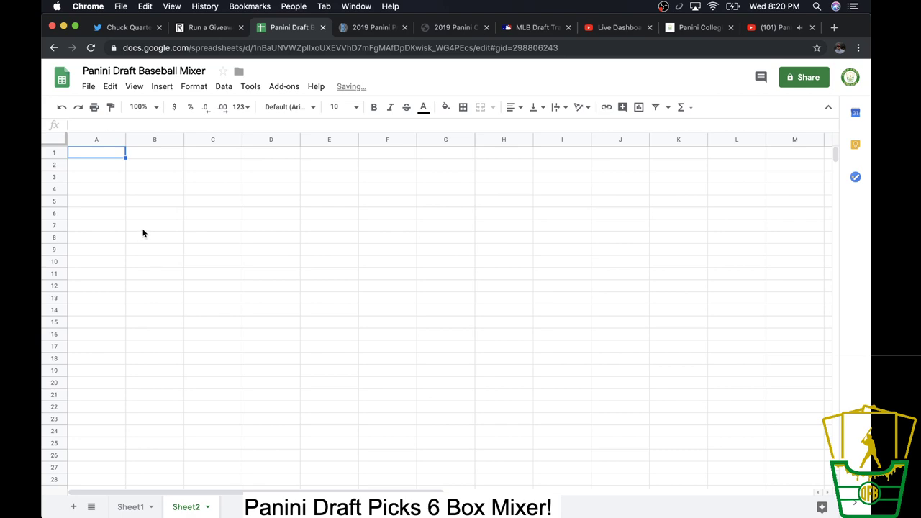
pyautogui.press('super+v')
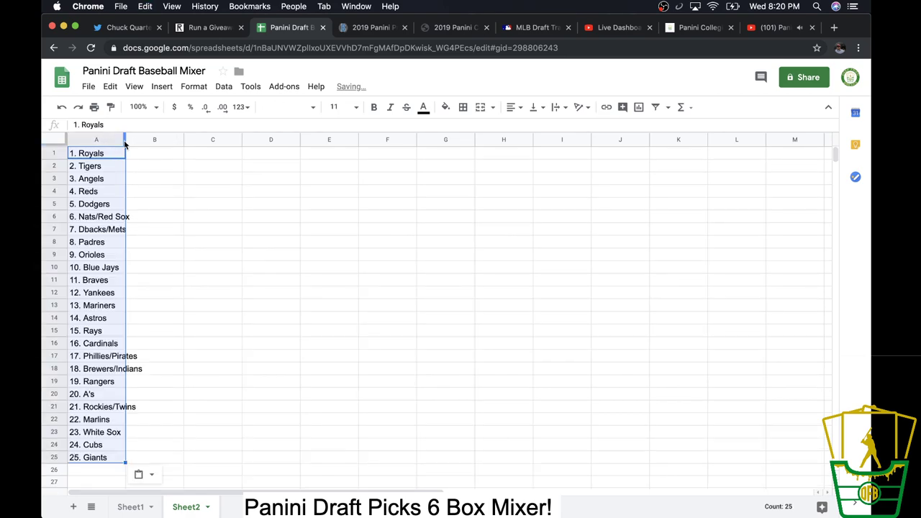
pyautogui.doubleClick(126, 141)
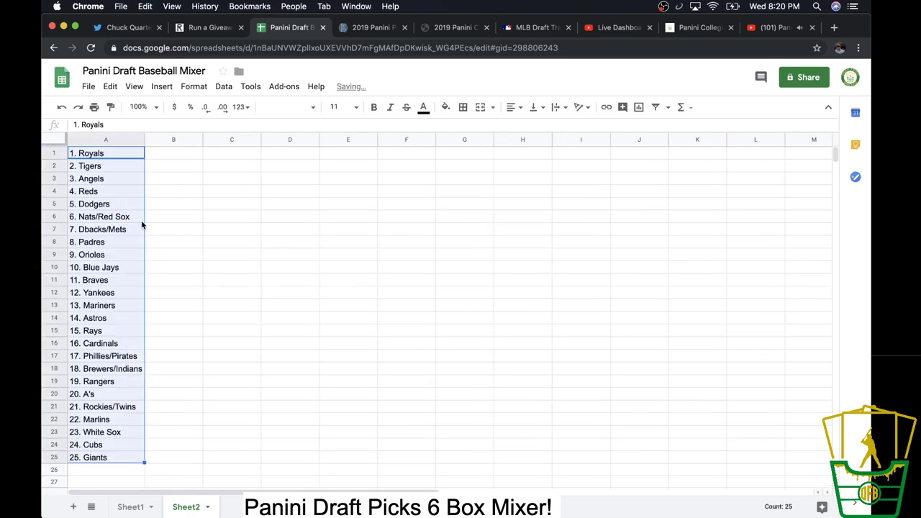
# - Copy the breaker names in Sheet1 B1:B25, then return to Sheet2 and the giveaway results
pyautogui.click(131, 506)
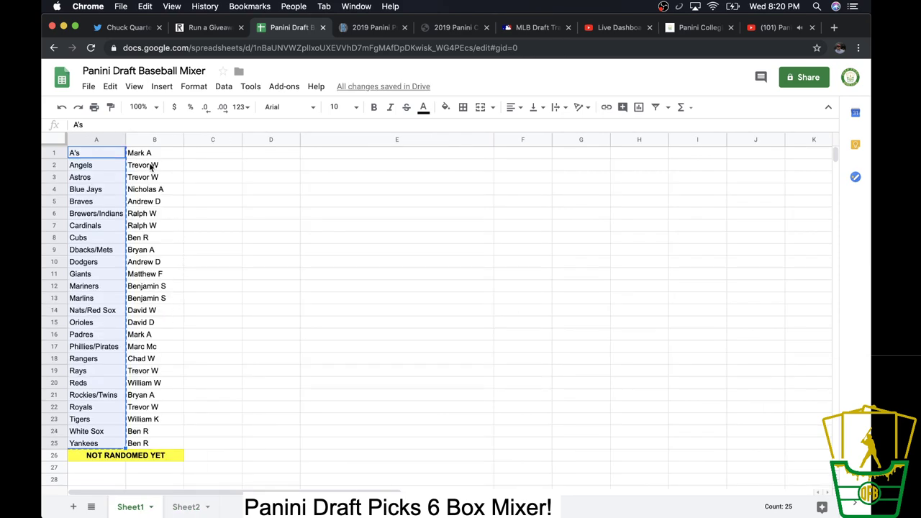
pyautogui.moveTo(151, 153); pyautogui.dragTo(150, 446)
pyautogui.rightClick(150, 447)
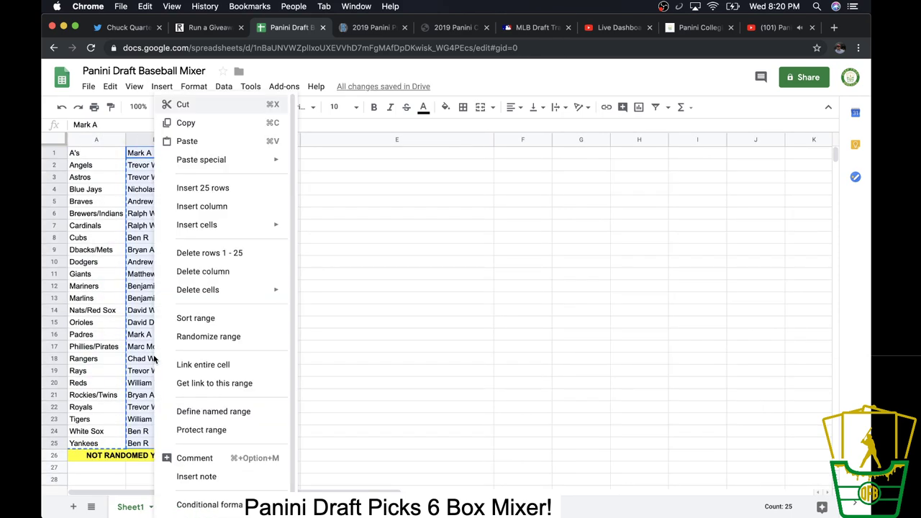
pyautogui.click(189, 122)
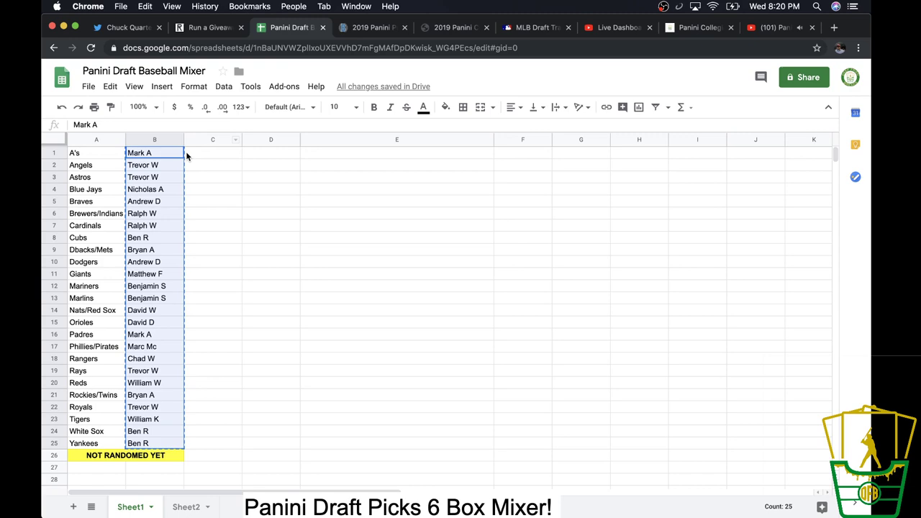
pyautogui.click(185, 507)
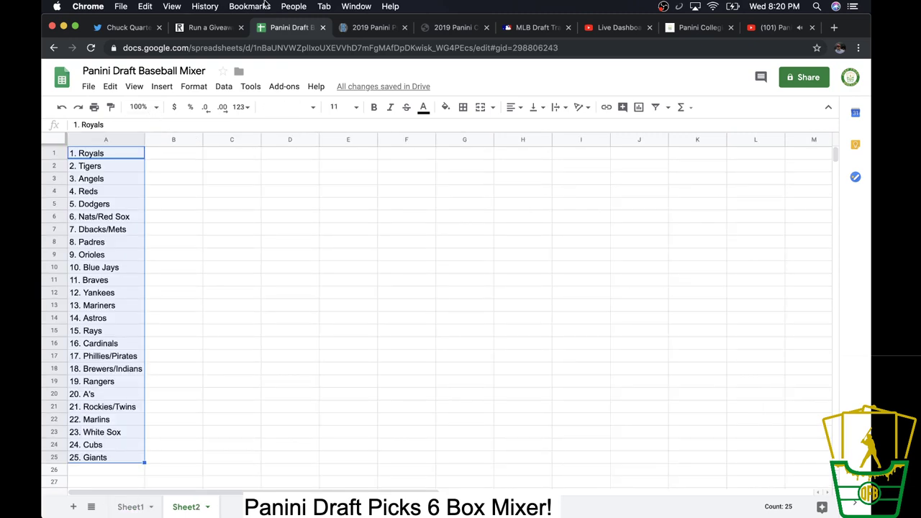
pyautogui.click(211, 28)
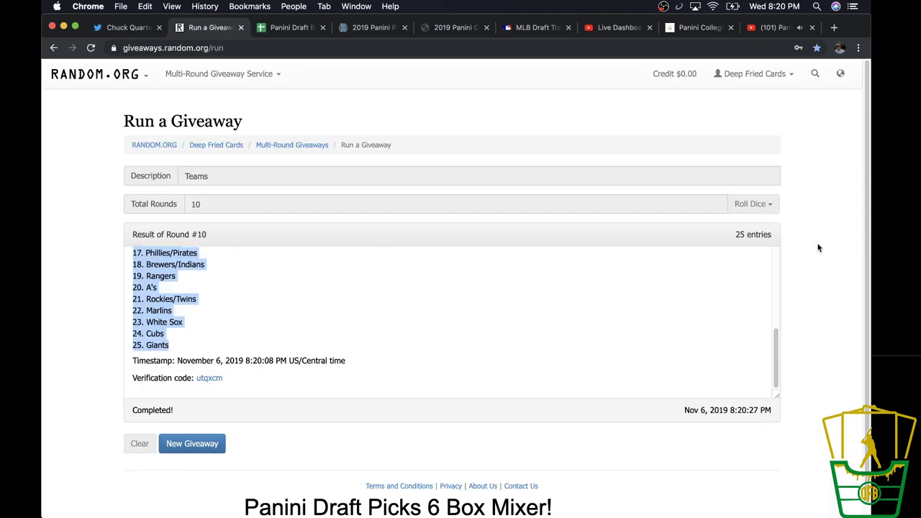
# - Post the RANDOM.ORG verification link for the team draw in the YouTube live chat
pyautogui.rightClick(209, 378)
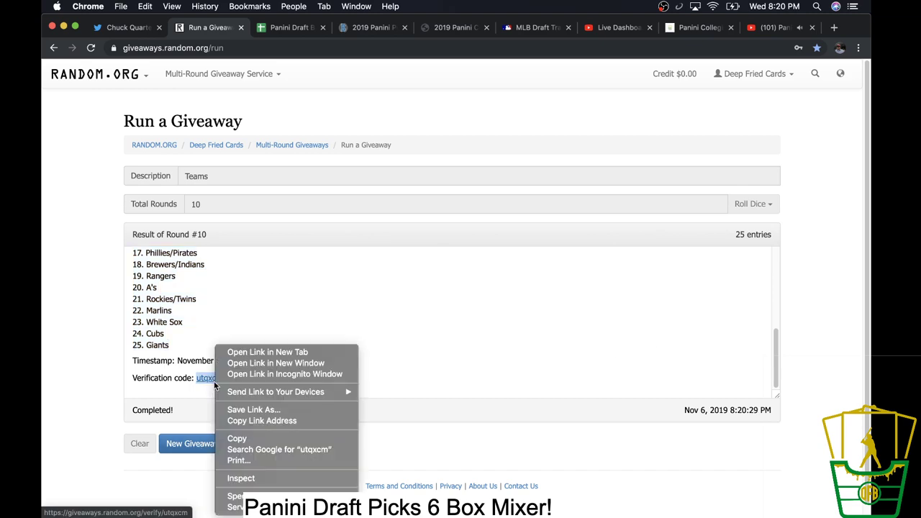
pyautogui.click(247, 422)
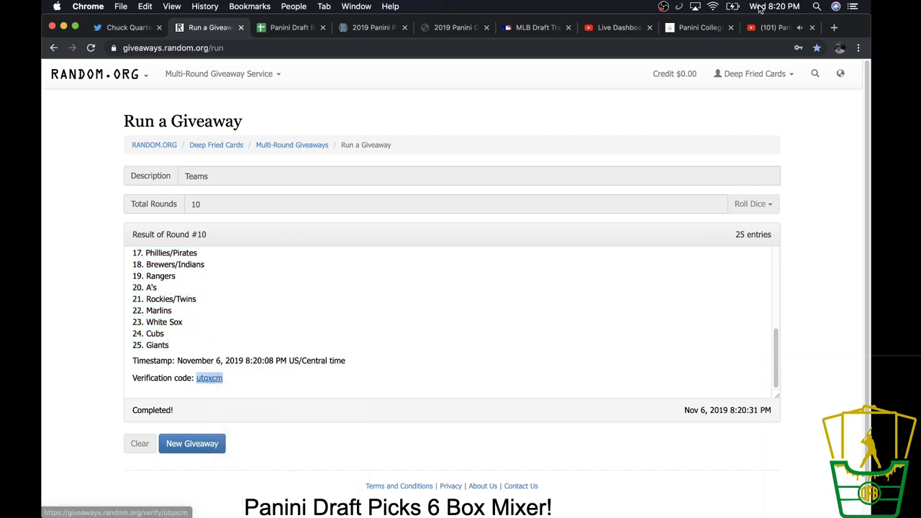
pyautogui.click(763, 28)
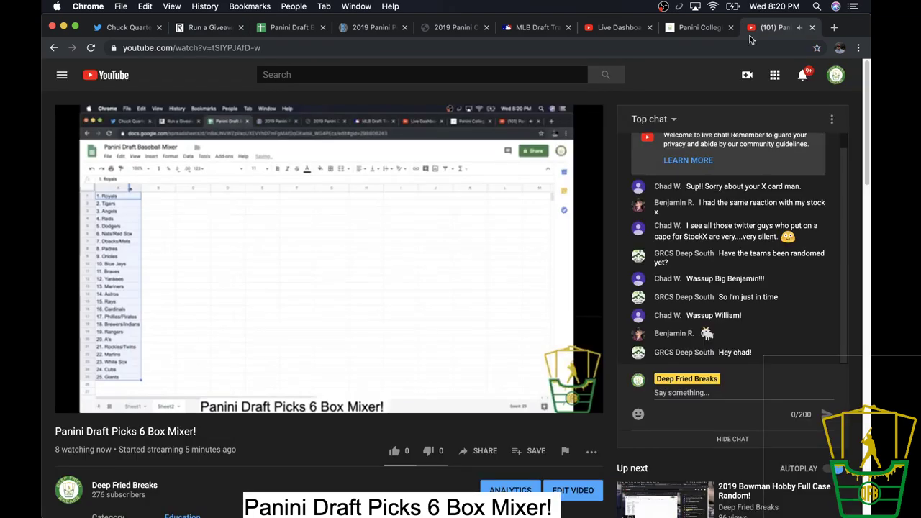
pyautogui.click(697, 392)
pyautogui.press('super+v')
pyautogui.press('Return')
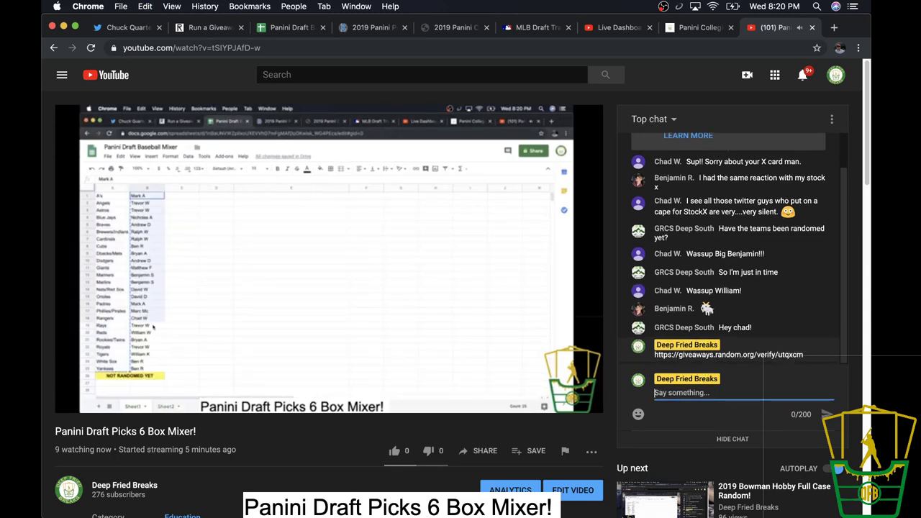
pyautogui.click(227, 29)
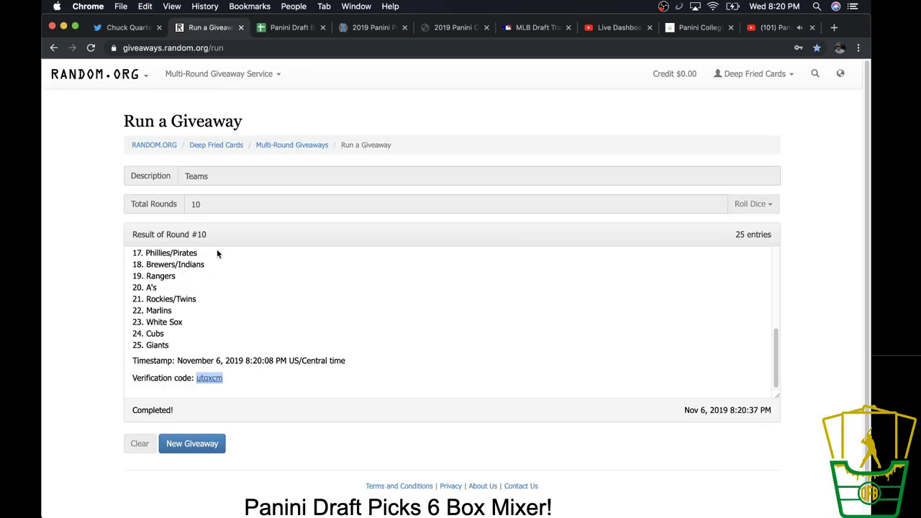
# - Copy the breaker names from column B of Sheet1
pyautogui.click(279, 29)
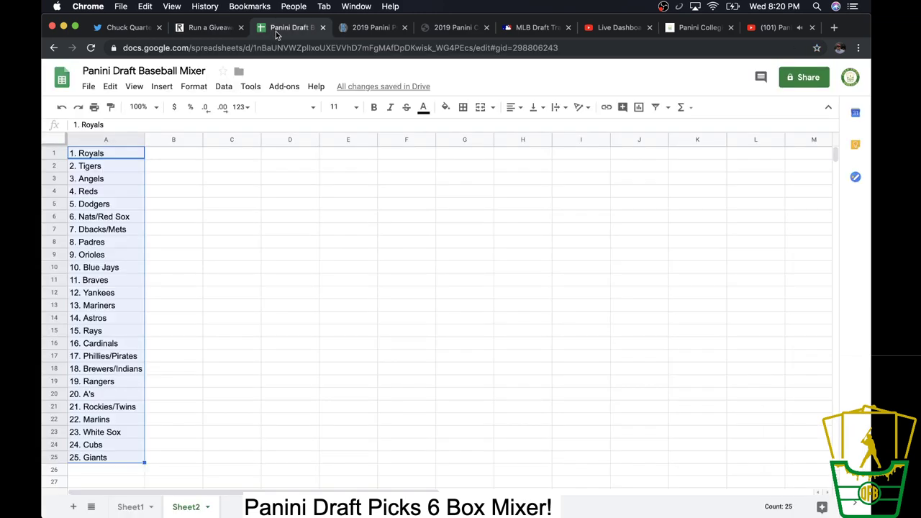
pyautogui.click(130, 507)
pyautogui.press('super+c')
# - Start a new RANDOM.ORG giveaway described 'Breakers' with the 25 breaker names as entries
pyautogui.click(210, 27)
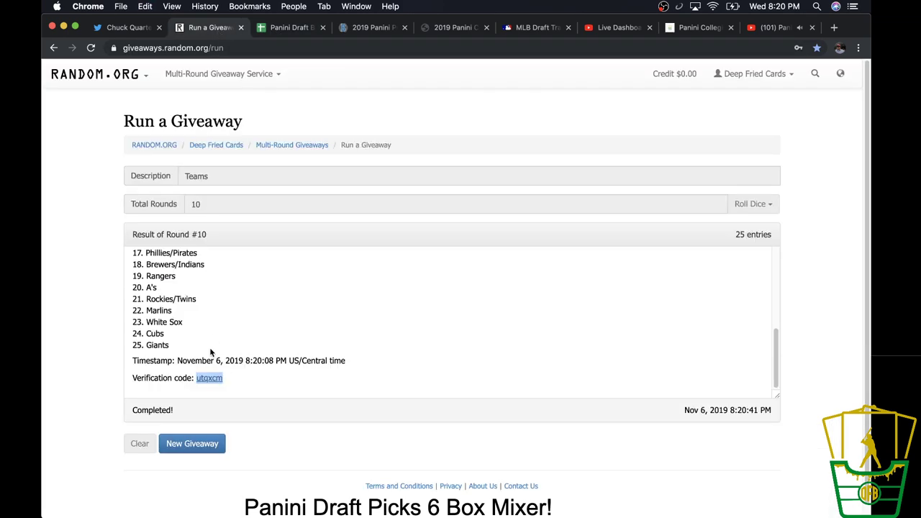
pyautogui.click(203, 444)
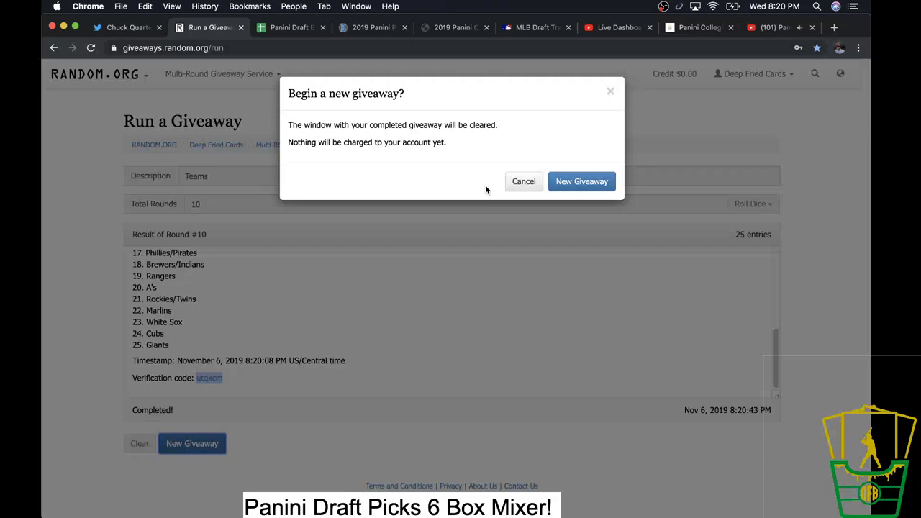
pyautogui.press('Return')
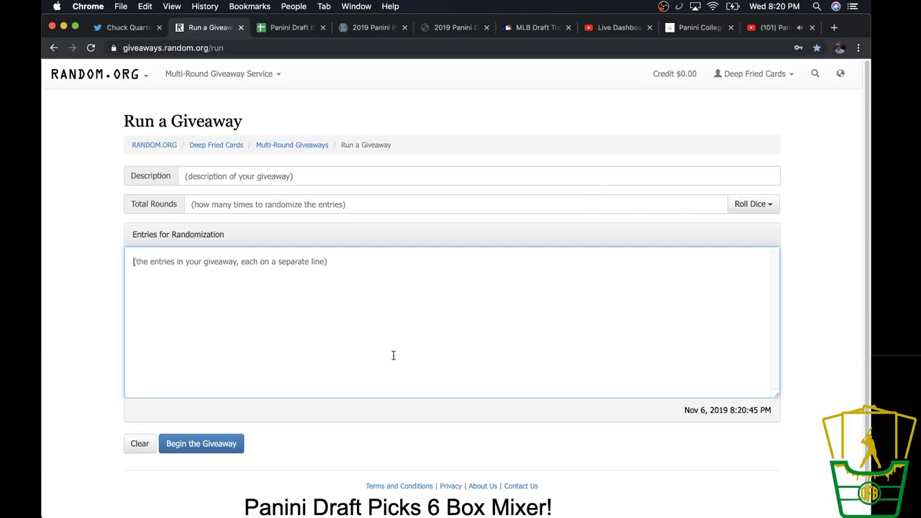
pyautogui.press('super+v')
pyautogui.click(341, 177)
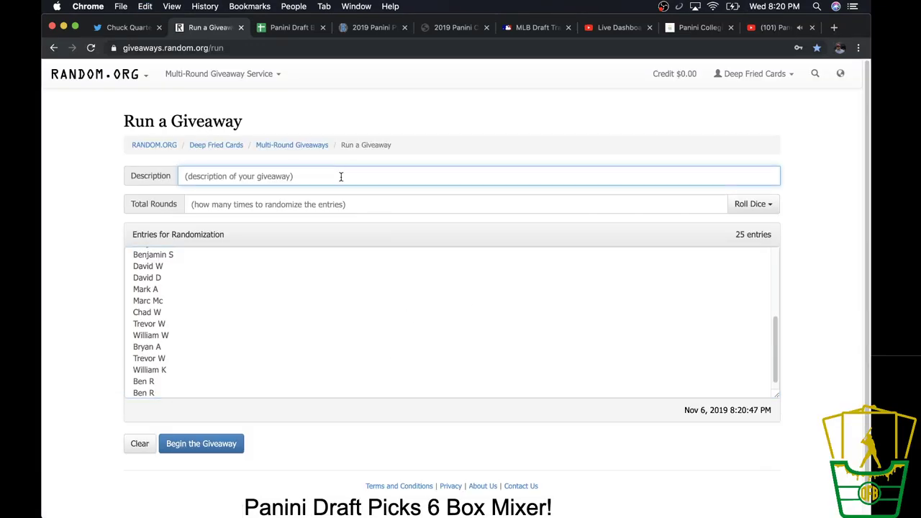
pyautogui.write('Breakers')
# - Set 11 rounds with a 2d6 dice roll, begin the Breakers giveaway, and draw round 1
pyautogui.press('Tab')
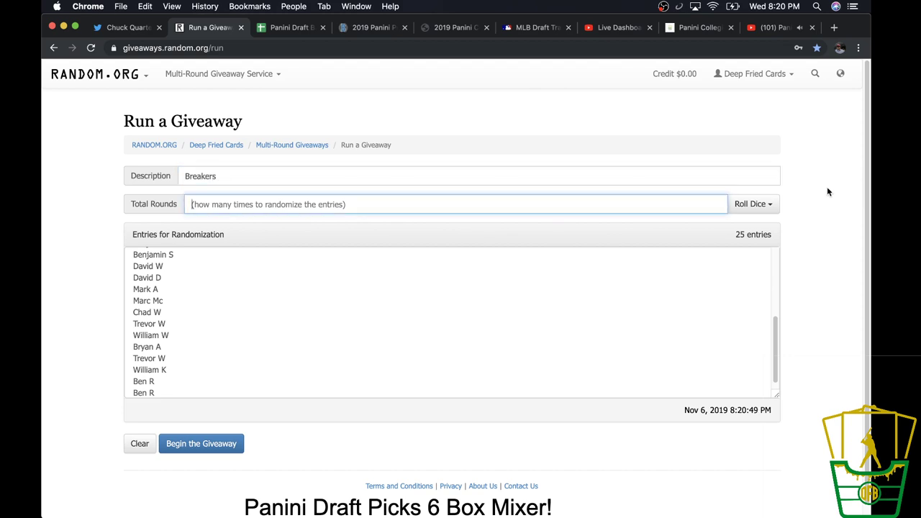
pyautogui.click(756, 203)
pyautogui.click(746, 223)
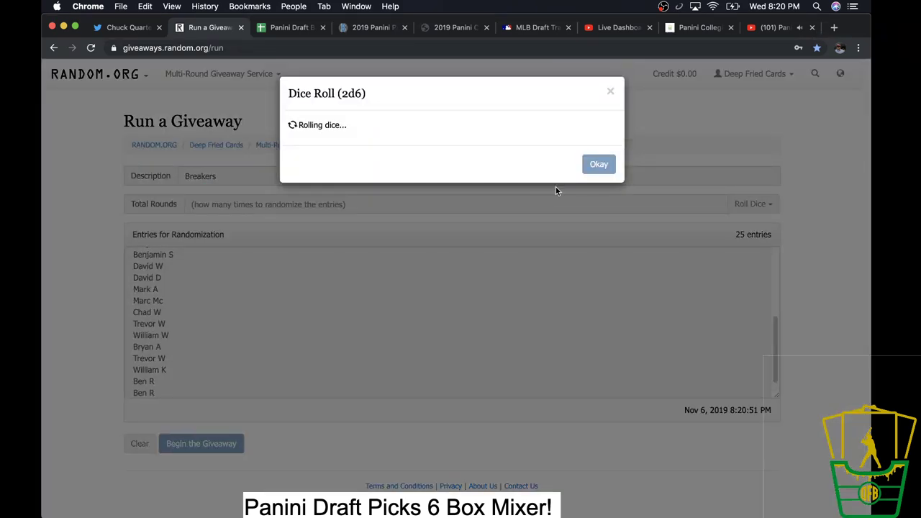
pyautogui.click(589, 214)
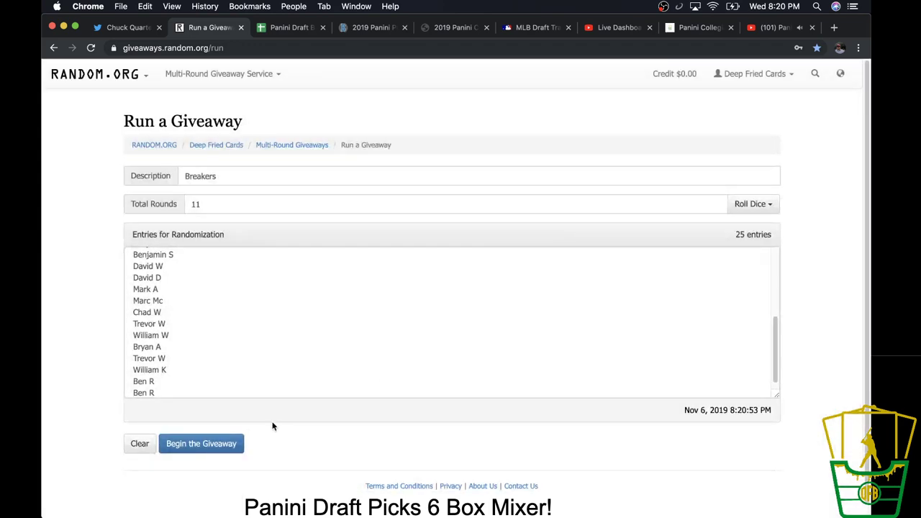
pyautogui.click(232, 445)
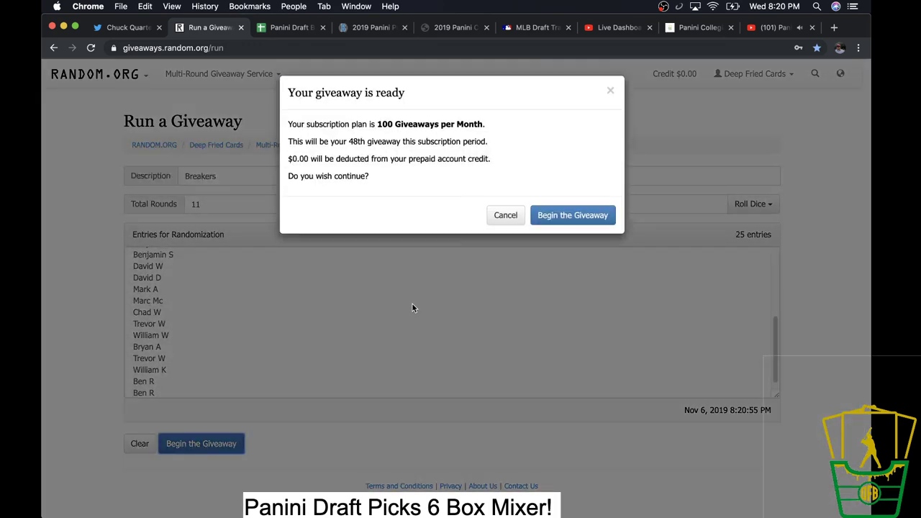
pyautogui.click(569, 215)
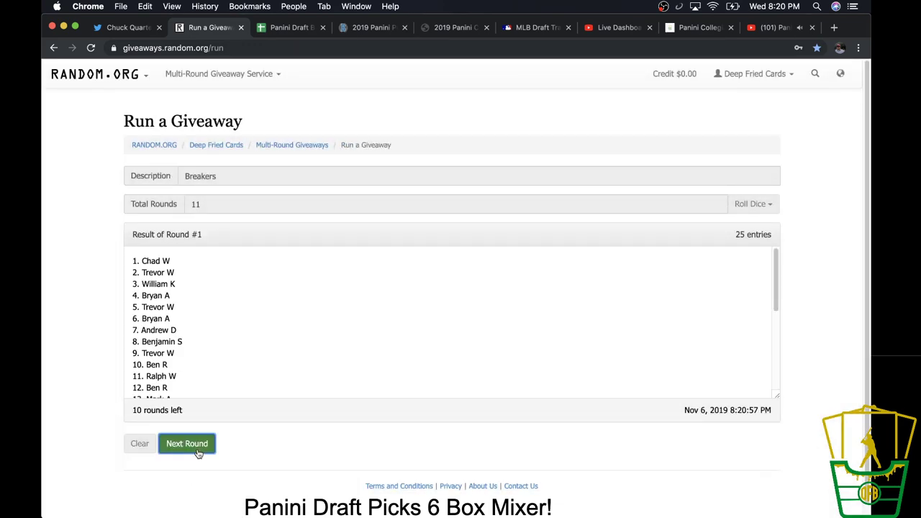
pyautogui.click(186, 443)
# - Draw the remaining Breakers rounds through the final Round #11 and select its 25-name list
pyautogui.click(186, 444)
pyautogui.click(185, 444)
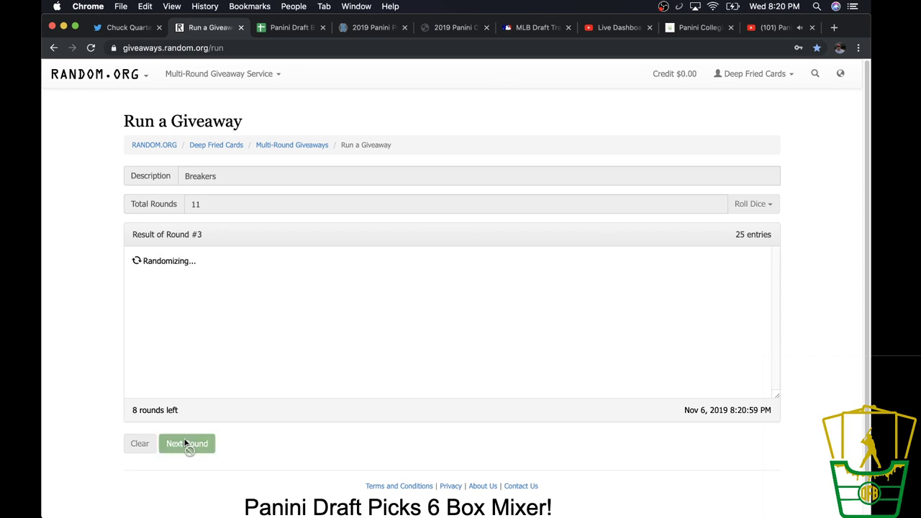
pyautogui.click(186, 444)
pyautogui.click(186, 444)
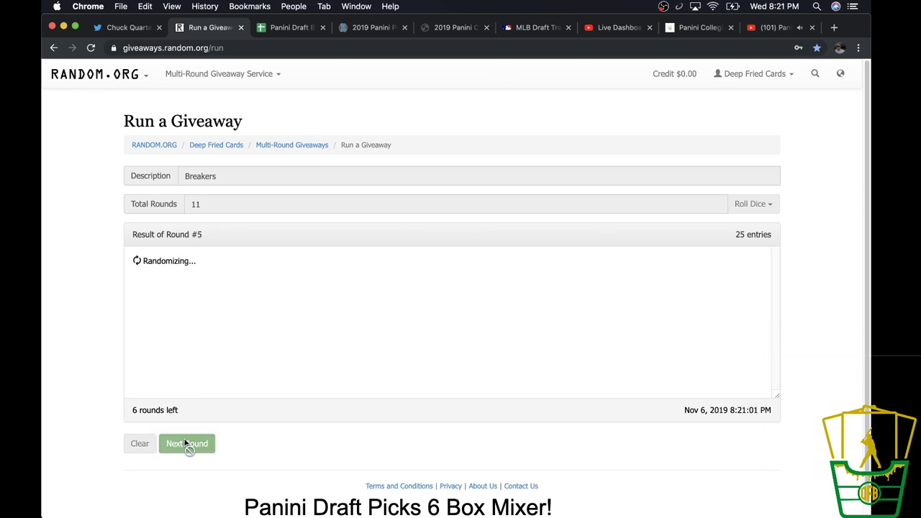
pyautogui.click(185, 444)
pyautogui.click(186, 444)
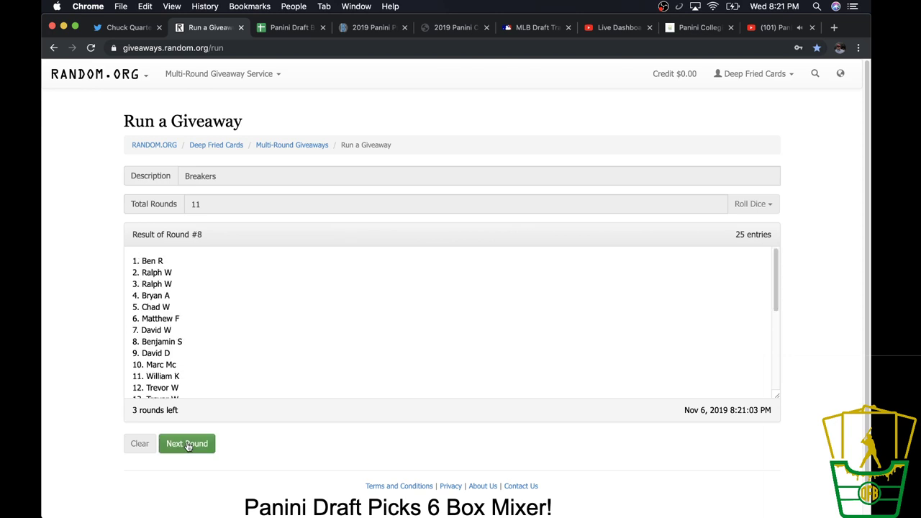
pyautogui.click(187, 445)
pyautogui.click(188, 445)
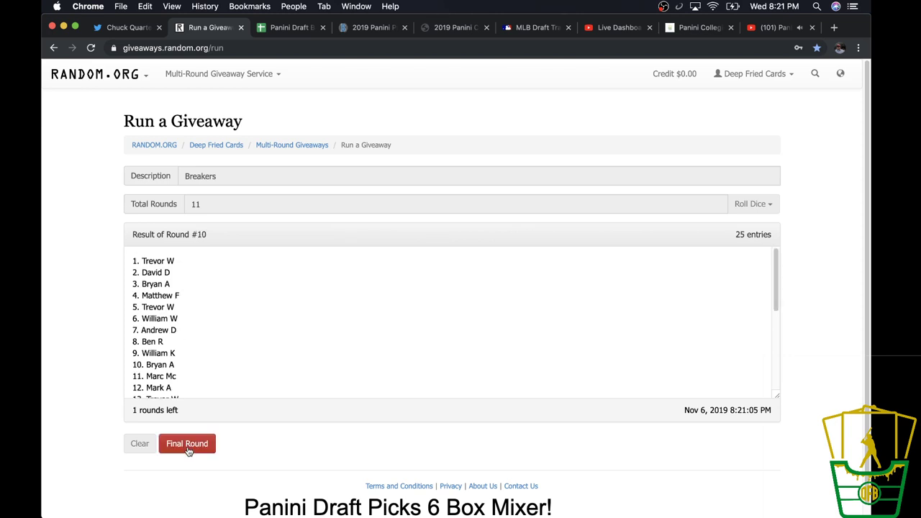
pyautogui.click(186, 445)
pyautogui.moveTo(133, 258); pyautogui.dragTo(175, 346)
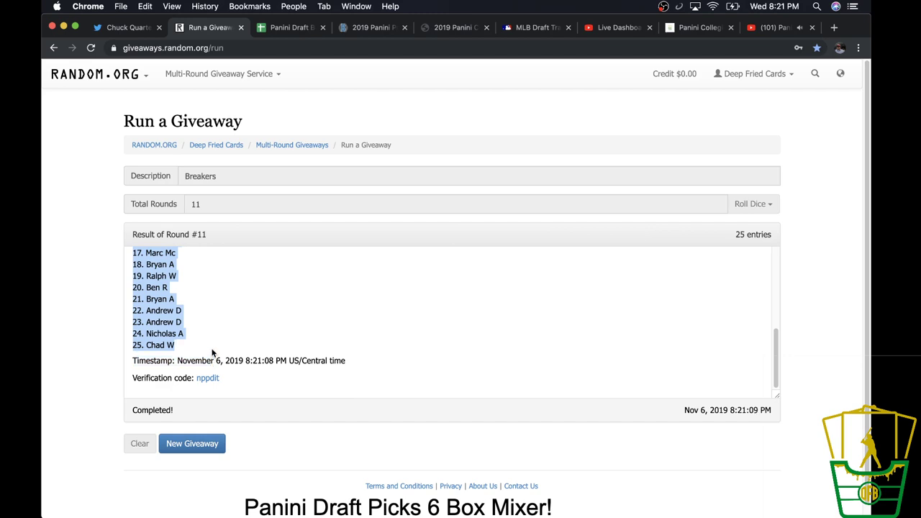
# - Paste the final ranked breaker names into Sheet2 starting at B1, beside the randomized teams
pyautogui.click(286, 26)
pyautogui.click(180, 506)
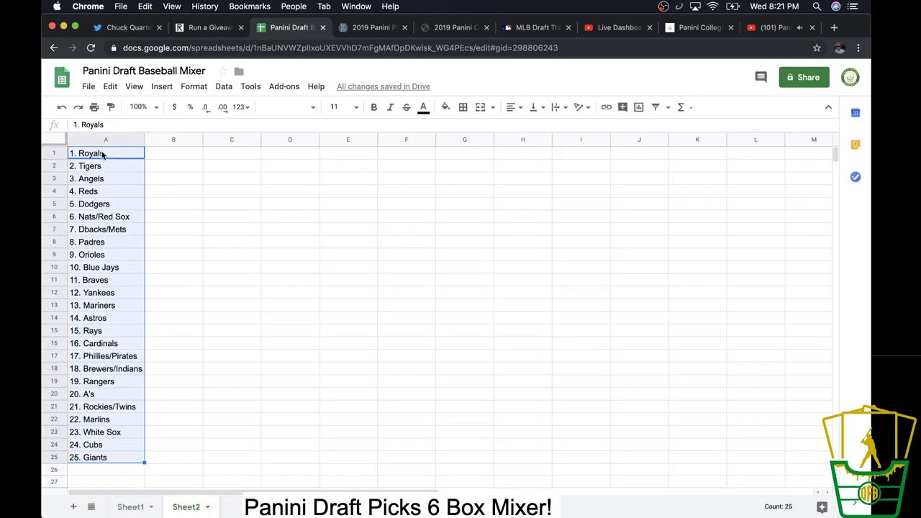
pyautogui.click(153, 155)
pyautogui.write('1. Matthew F 2. Ben R 3. David D 4. Mark A 5. Trevor W 6. Mark A 7. Benjamin S 8. Trevor W 9. William W 10. David W 11. Trevor W 12. Trevor W 13. Ralph W 14. Ben R 15. Benjamin S 16. William K 17. Marc Mc 18. Bryan A 19. Ralph W 20. Ben R 21. Bryan A 22. Andrew D 23. Andrew D 24. Nicholas A 25. Chad W')
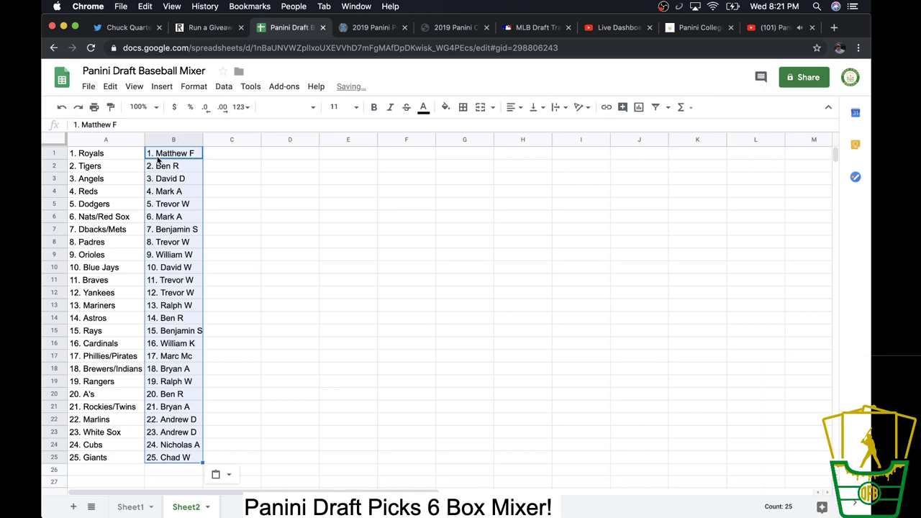
pyautogui.click(290, 216)
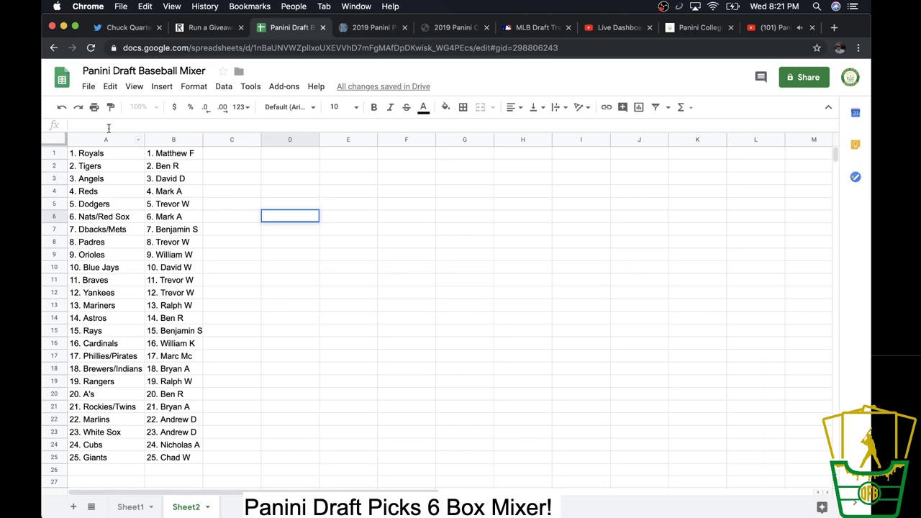
# - Auto-fit column B on Sheet2 to its longest breaker name
pyautogui.click(153, 140)
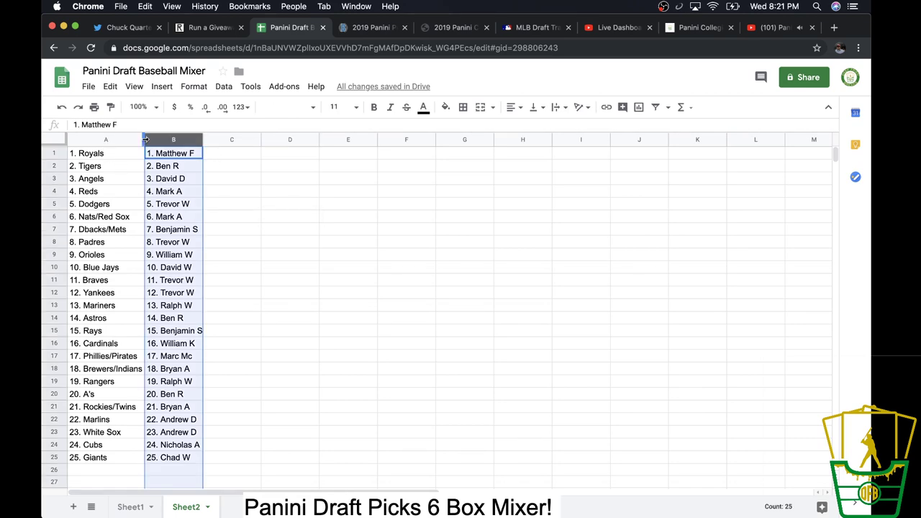
pyautogui.doubleClick(202, 138)
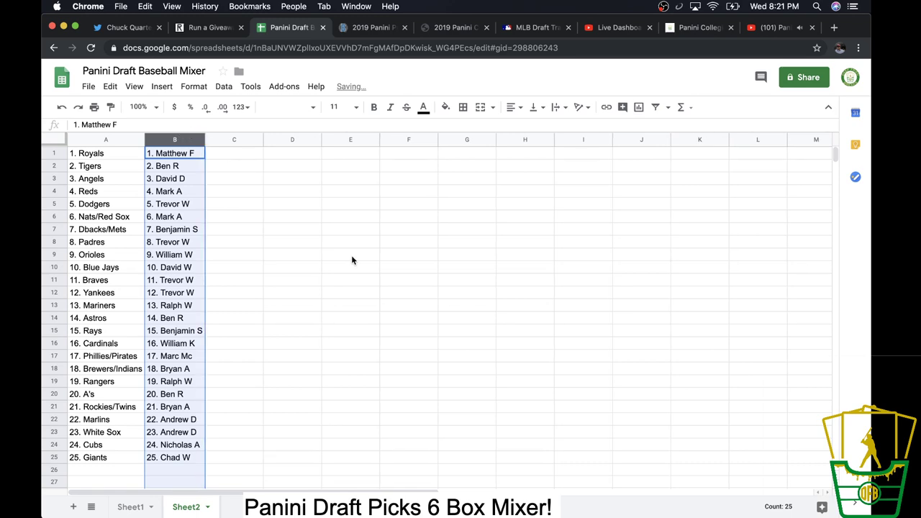
pyautogui.click(350, 254)
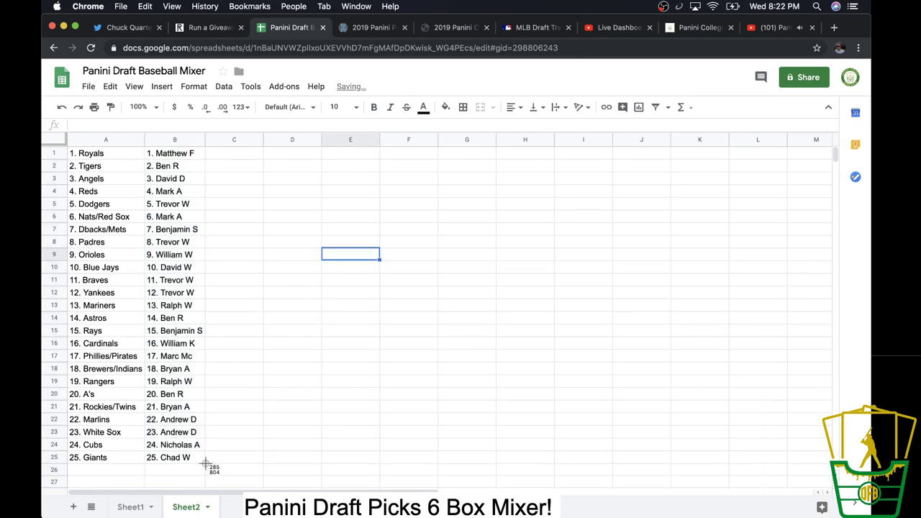
# - Take a region screenshot of the A1:B25 team and breaker list
pyautogui.moveTo(208, 464); pyautogui.dragTo(66, 187)
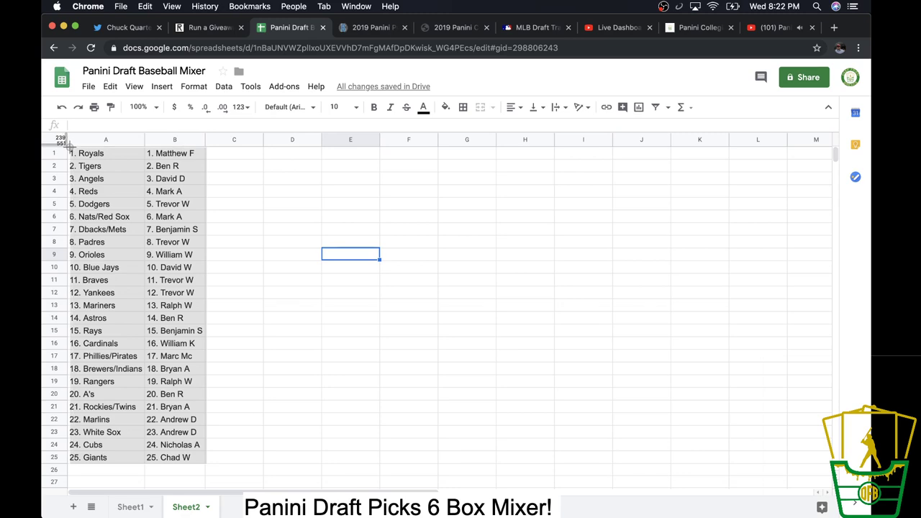
pyautogui.moveTo(67, 143); pyautogui.dragTo(67, 144)
pyautogui.moveTo(349, 502)
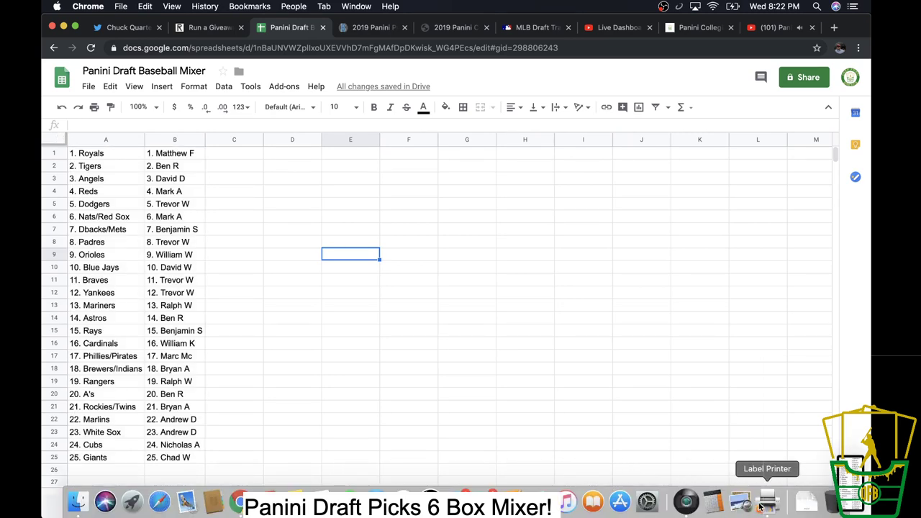
# - Load the 8.22.04 PM screenshot into OBS's Image 3 source and drag it to the preview's middle
pyautogui.click(429, 502)
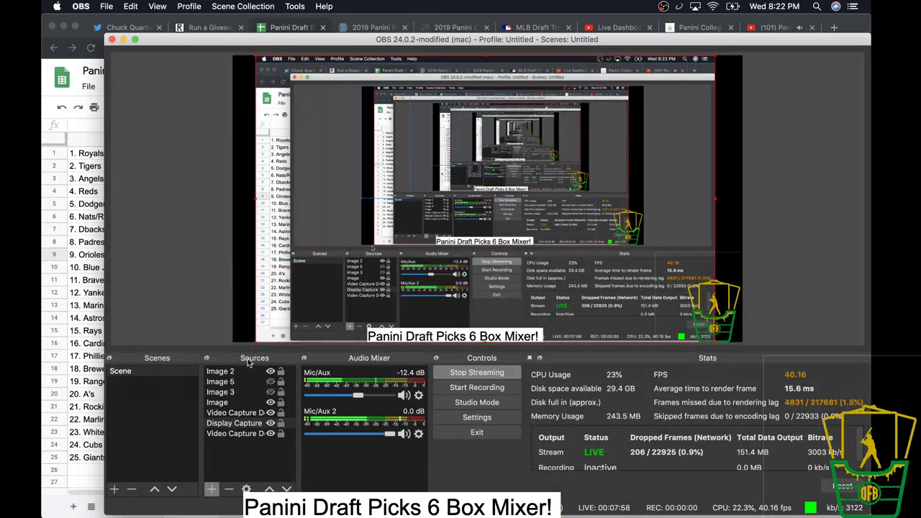
pyautogui.doubleClick(220, 392)
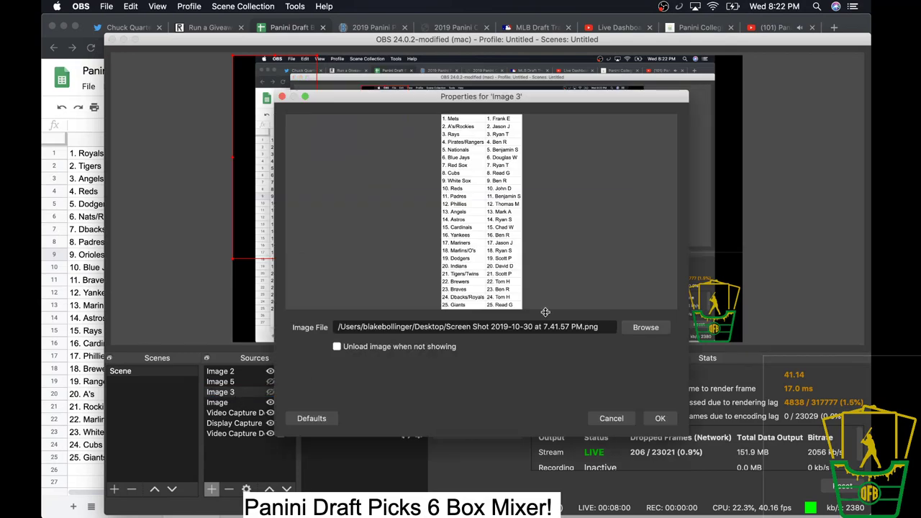
pyautogui.click(646, 328)
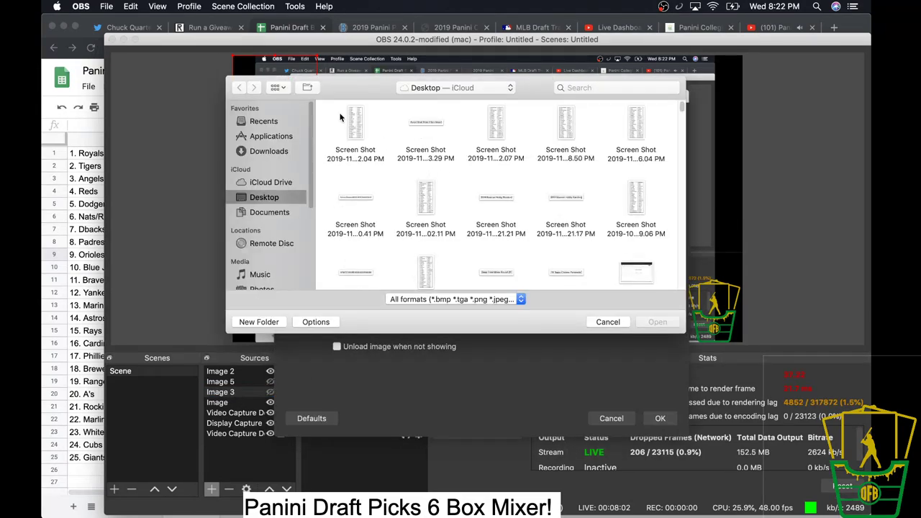
pyautogui.click(357, 121)
pyautogui.doubleClick(359, 118)
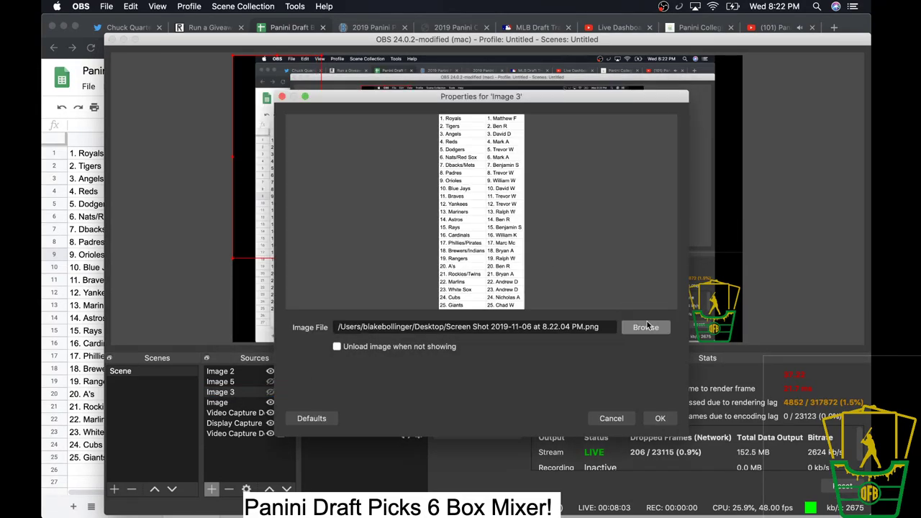
pyautogui.click(659, 419)
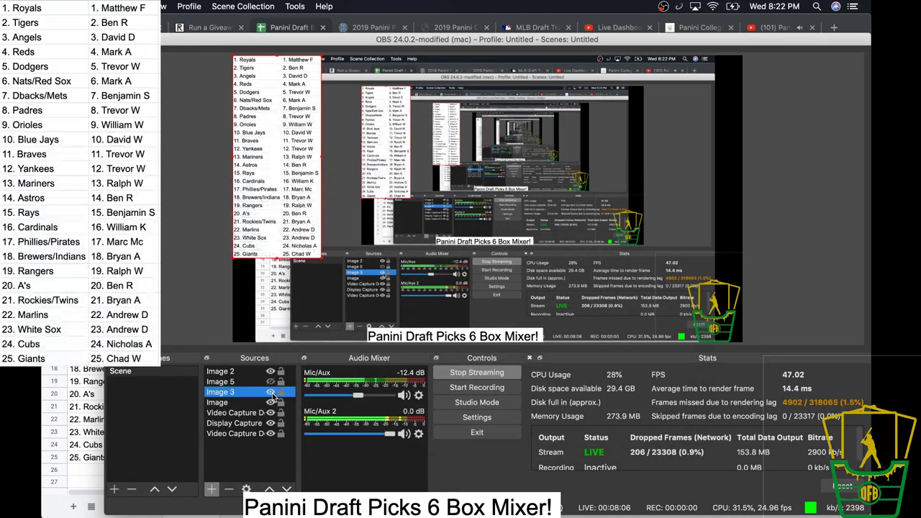
pyautogui.moveTo(342, 252); pyautogui.dragTo(489, 265)
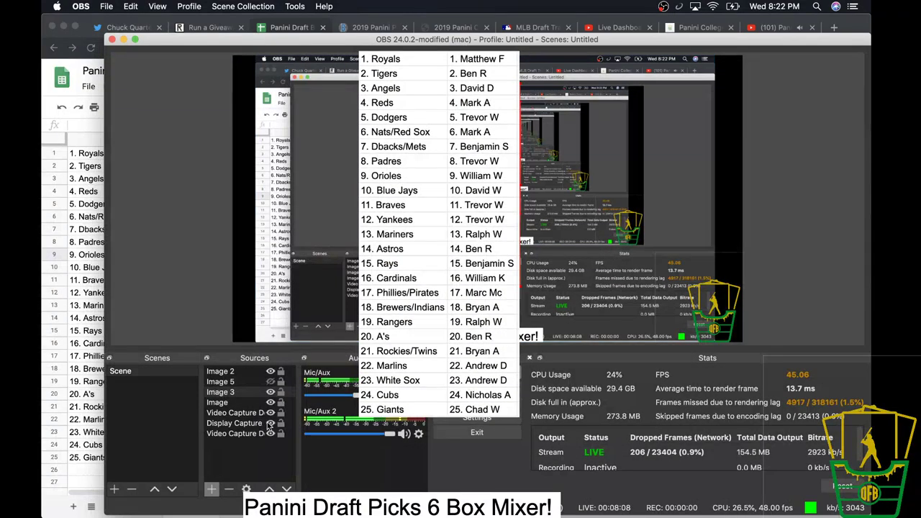